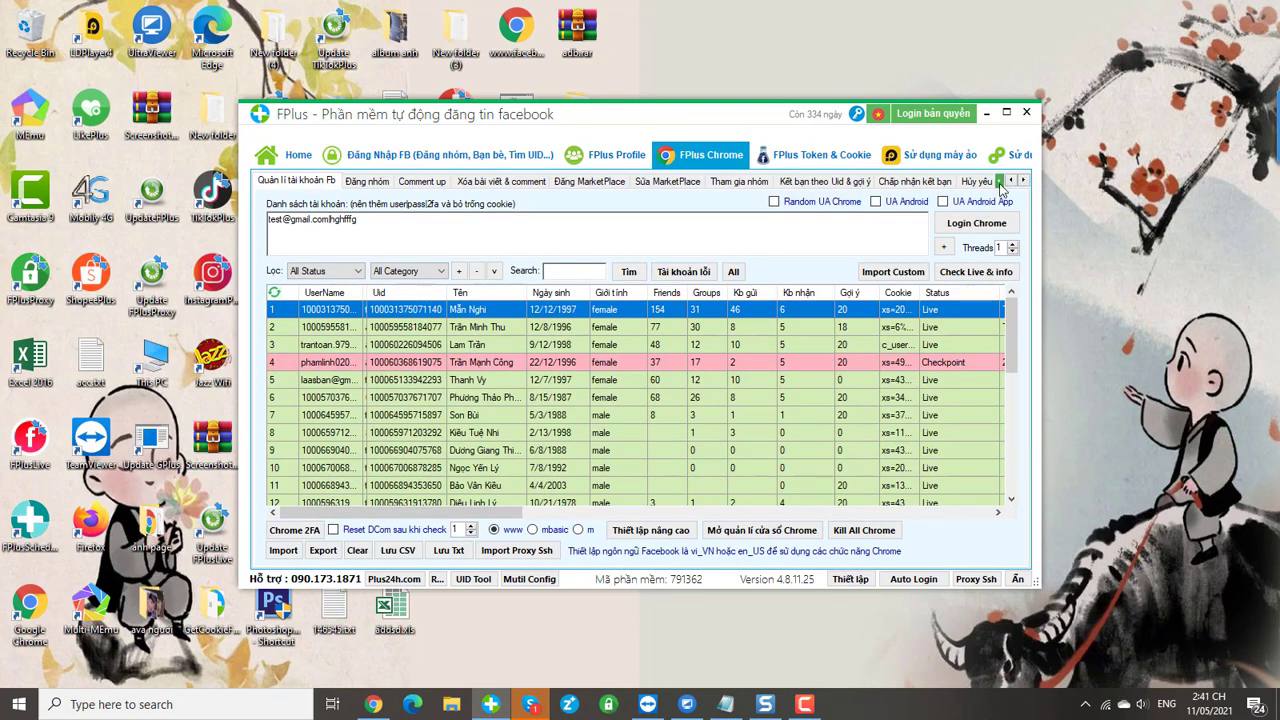
Step: Open the Tạo page function and load only the seventh and eighth accounts from the account manager
{"action": "left_click", "coordinate": [999, 182]}
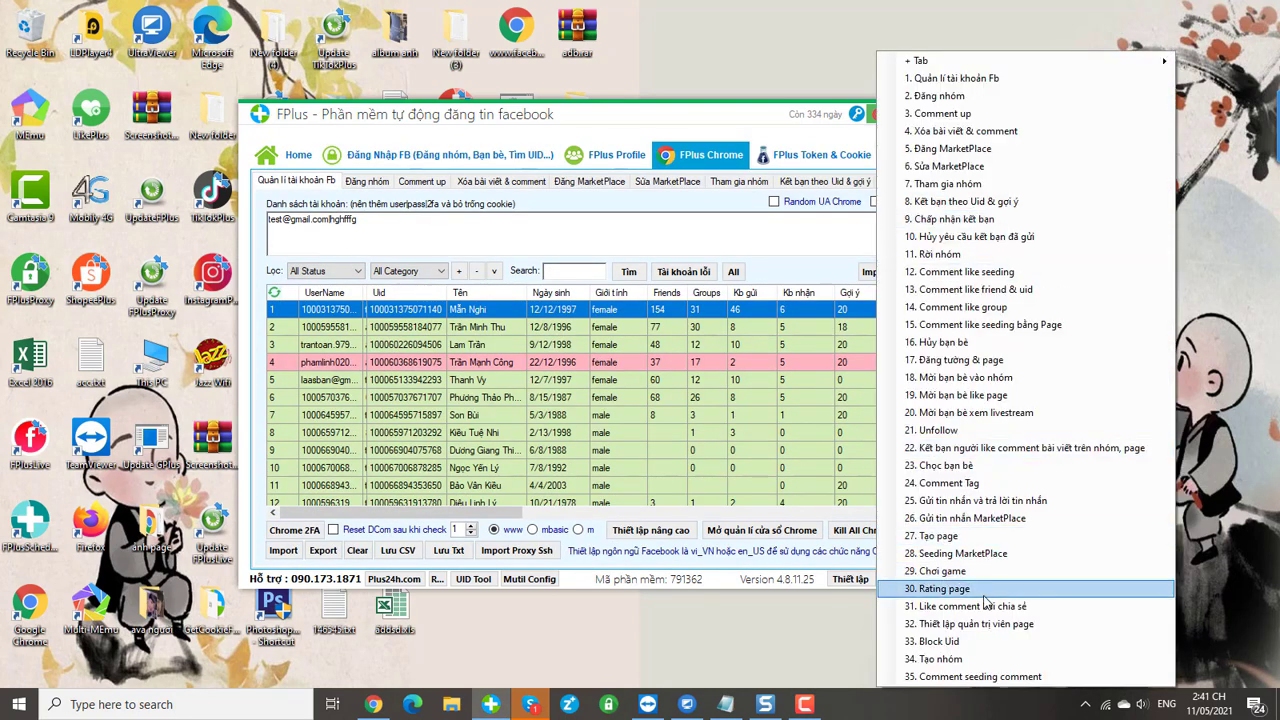
{"action": "left_click", "coordinate": [963, 535]}
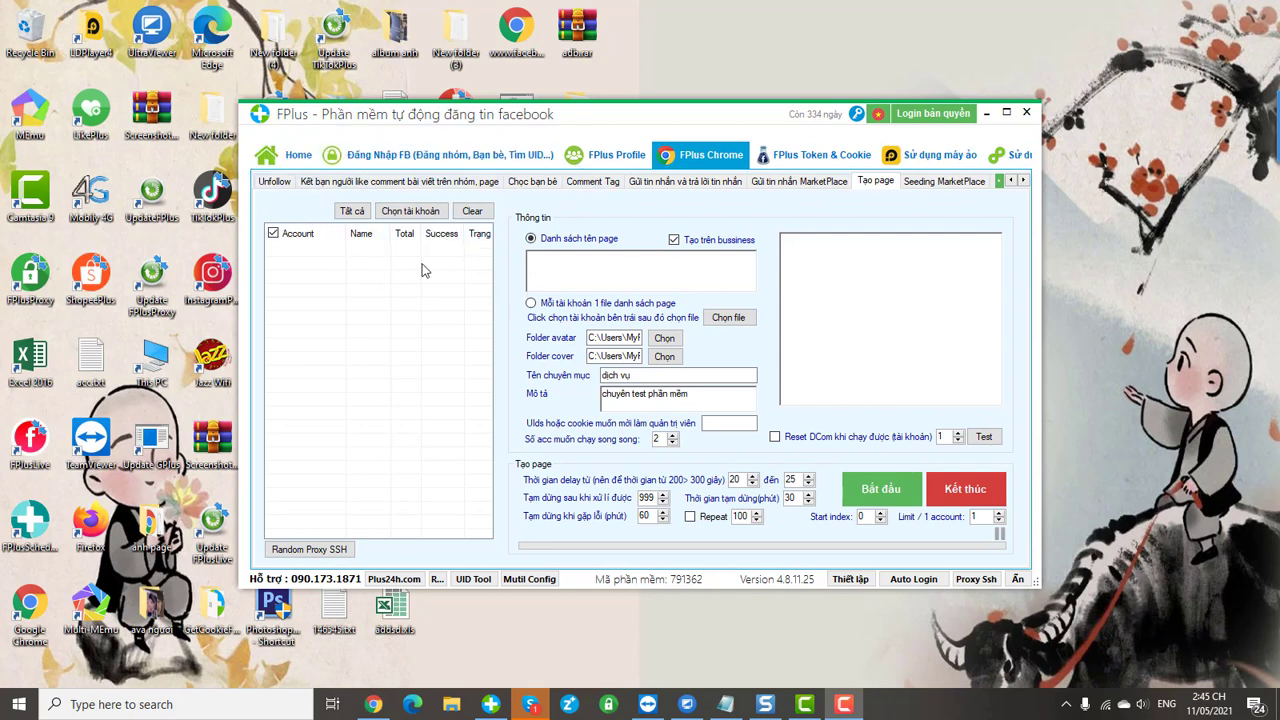
{"action": "left_click", "coordinate": [352, 213]}
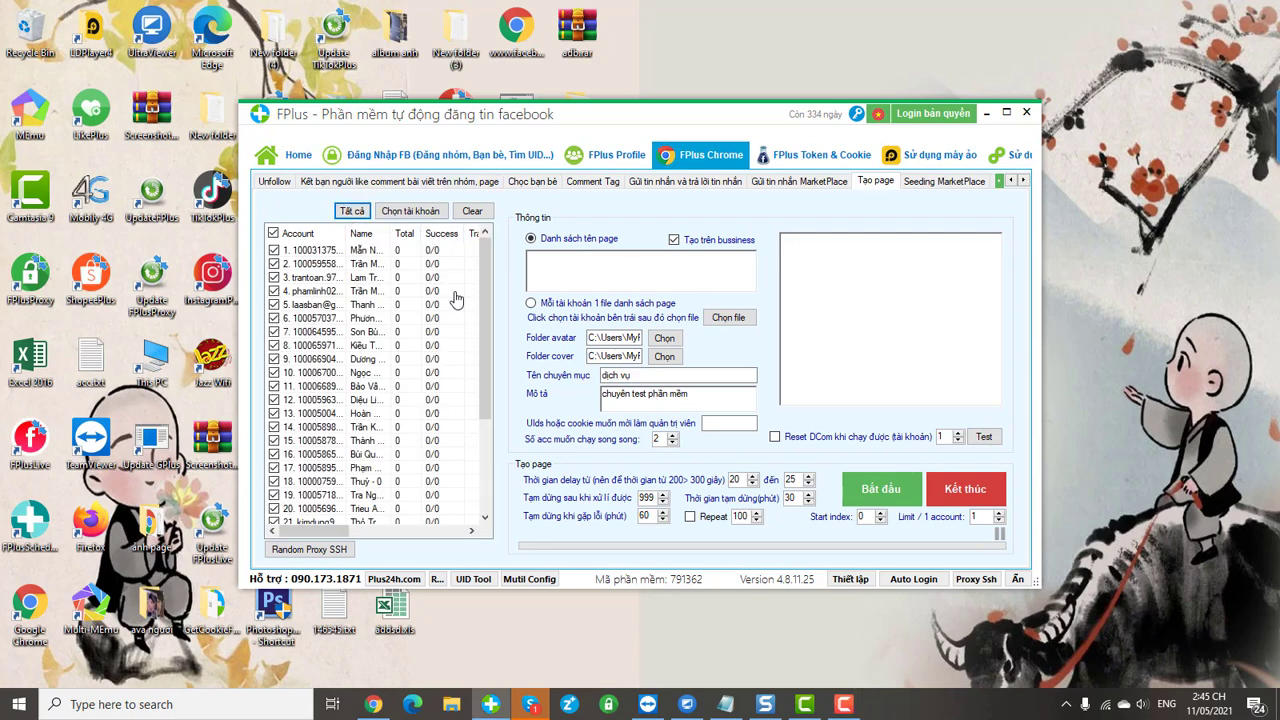
{"action": "left_click", "coordinate": [474, 214]}
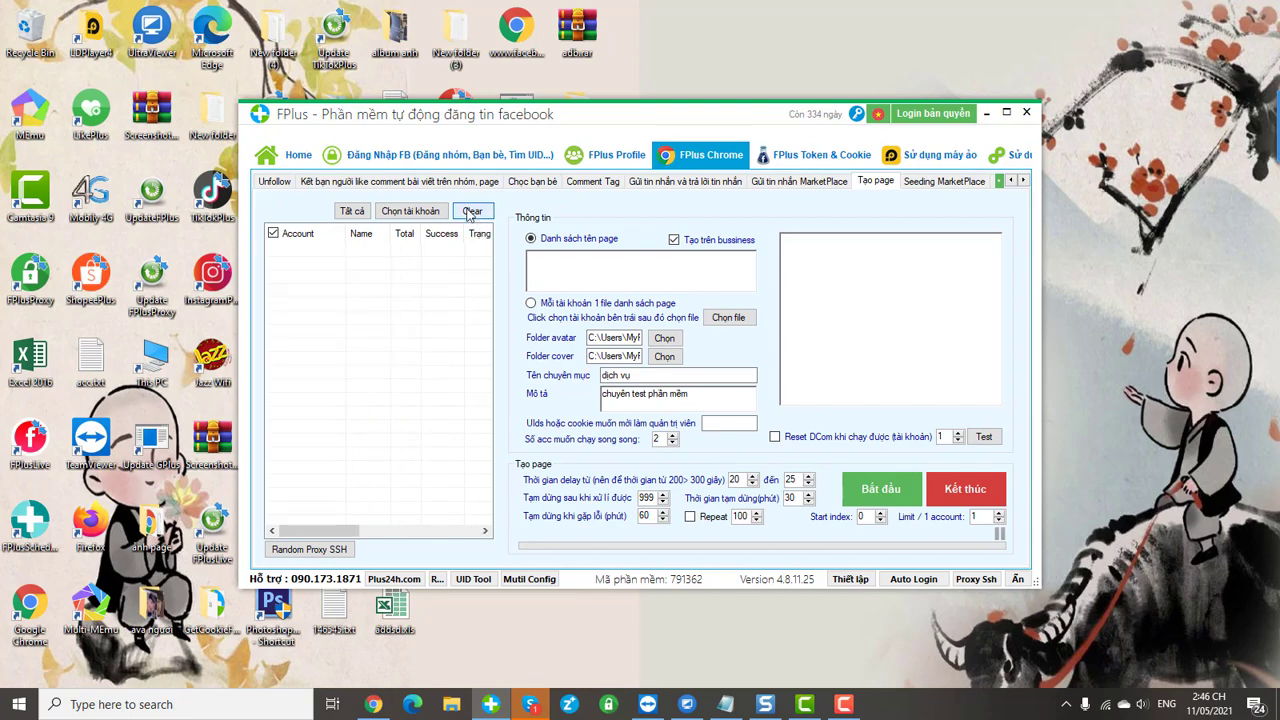
{"action": "left_click", "coordinate": [410, 213]}
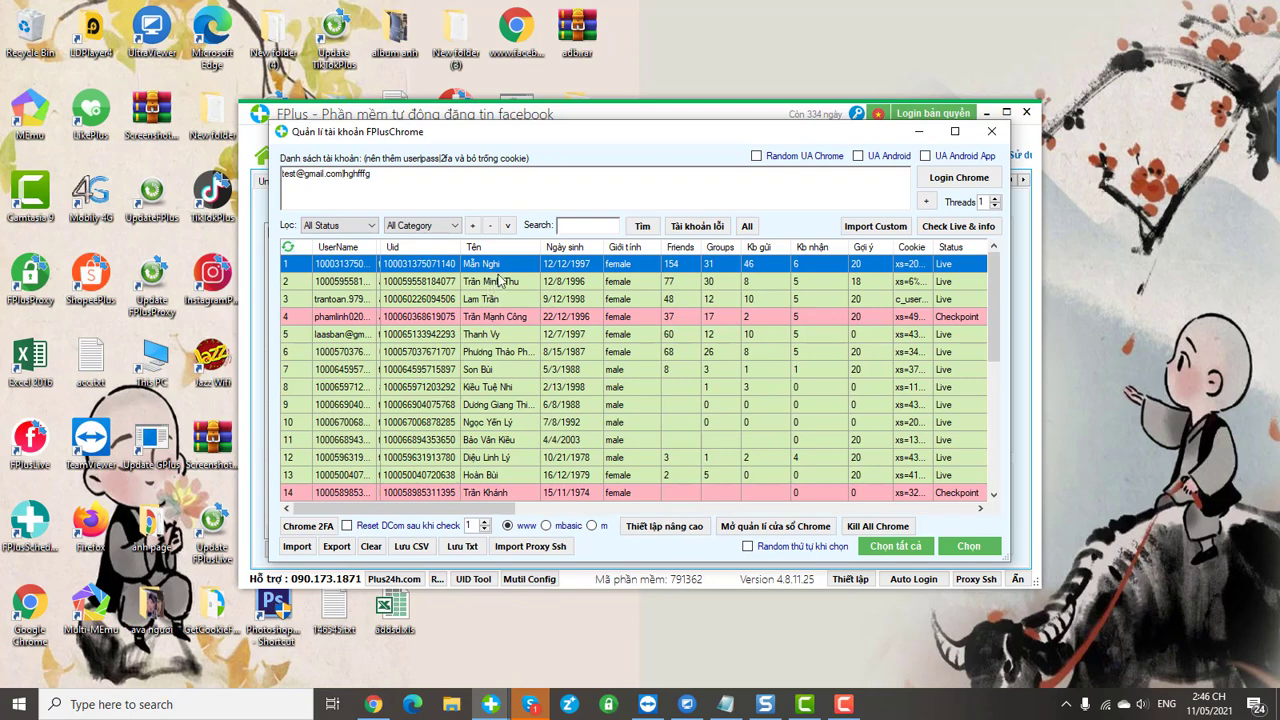
{"action": "left_click_drag", "start_coordinate": [490, 374], "coordinate": [493, 394]}
{"action": "left_click", "coordinate": [966, 545]}
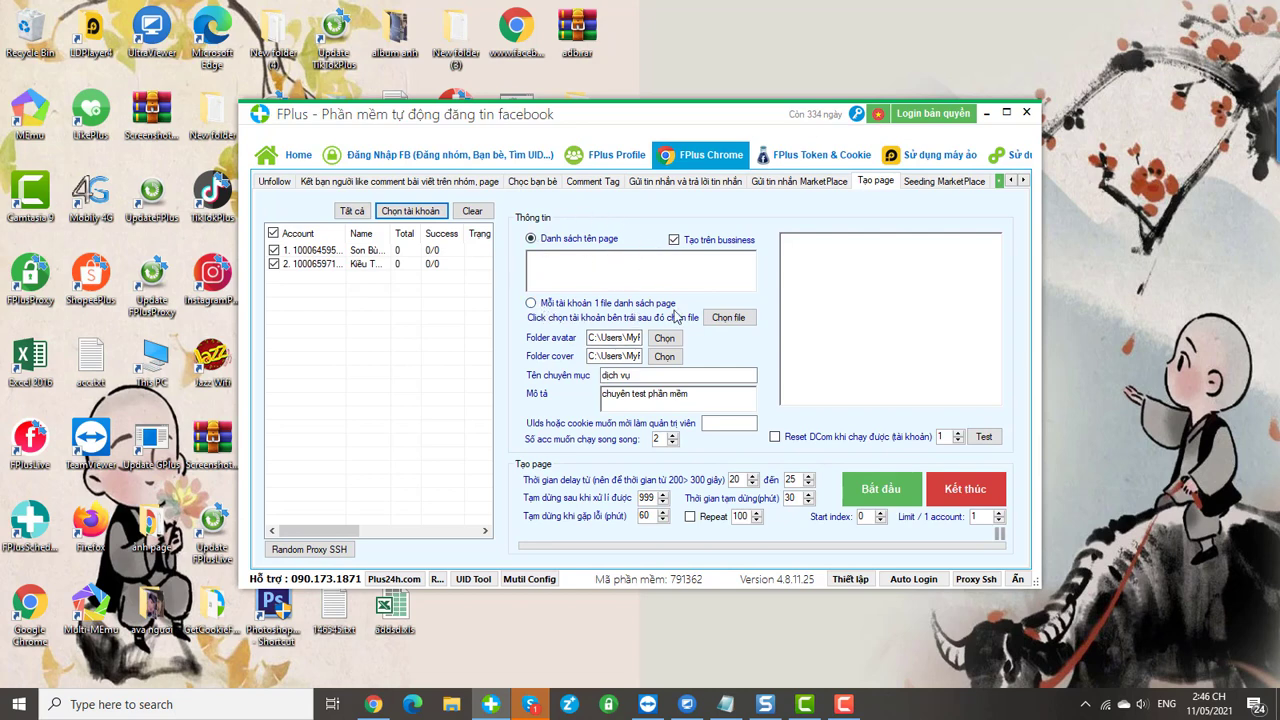
{"action": "left_click", "coordinate": [595, 256]}
{"action": "left_click", "coordinate": [531, 303]}
{"action": "left_click", "coordinate": [531, 239]}
Step: Choose one page-list file per account and assign Tên page.txt from the Desktop to the first account
{"action": "left_click", "coordinate": [368, 252]}
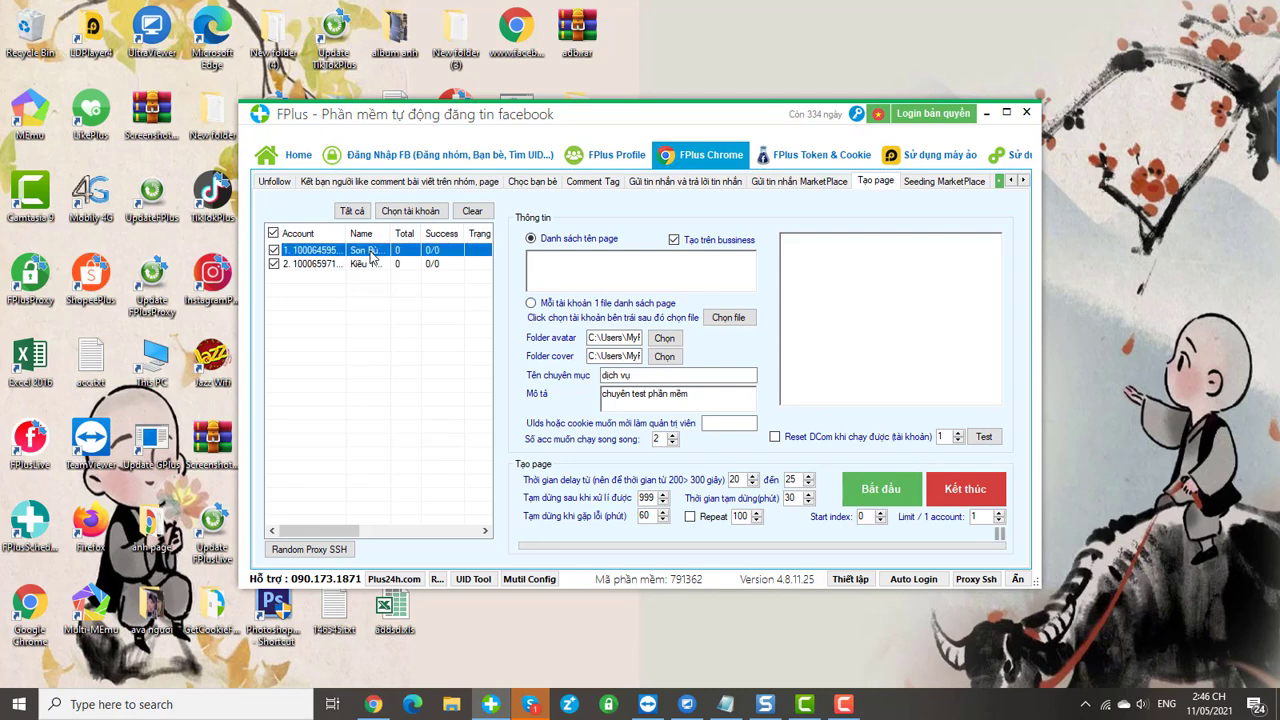
{"action": "left_click", "coordinate": [531, 303]}
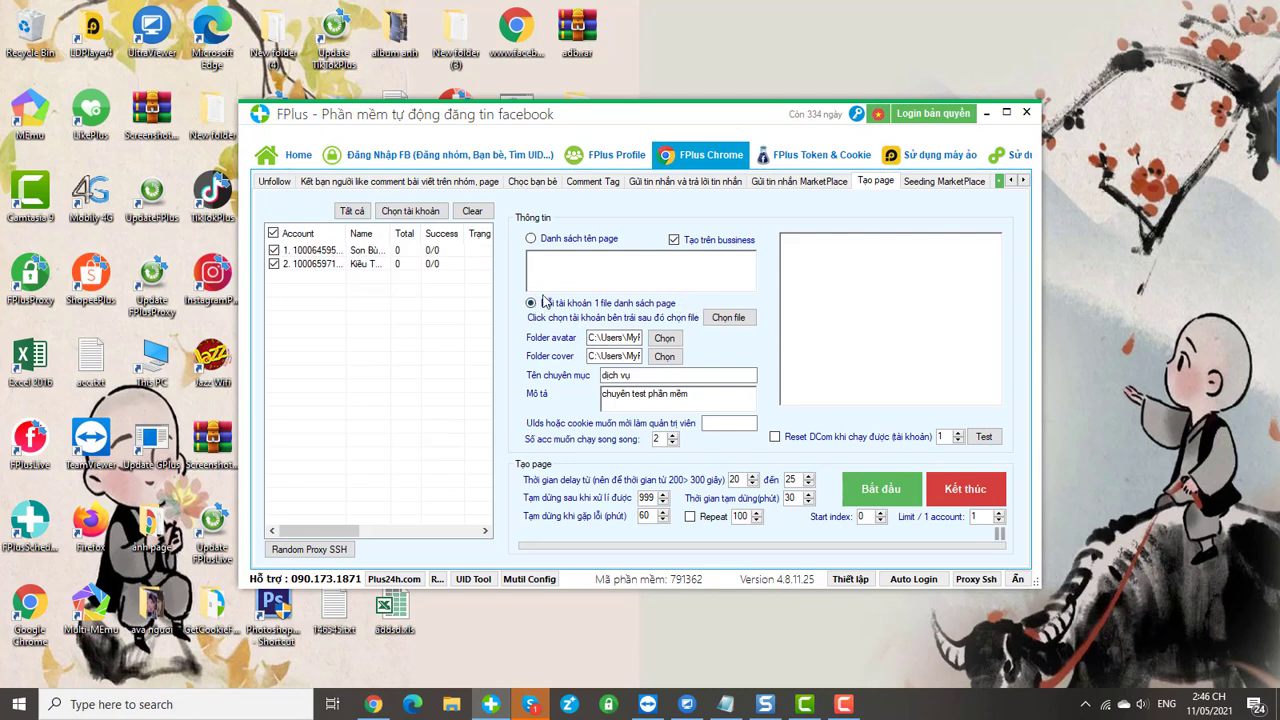
{"action": "left_click", "coordinate": [412, 252]}
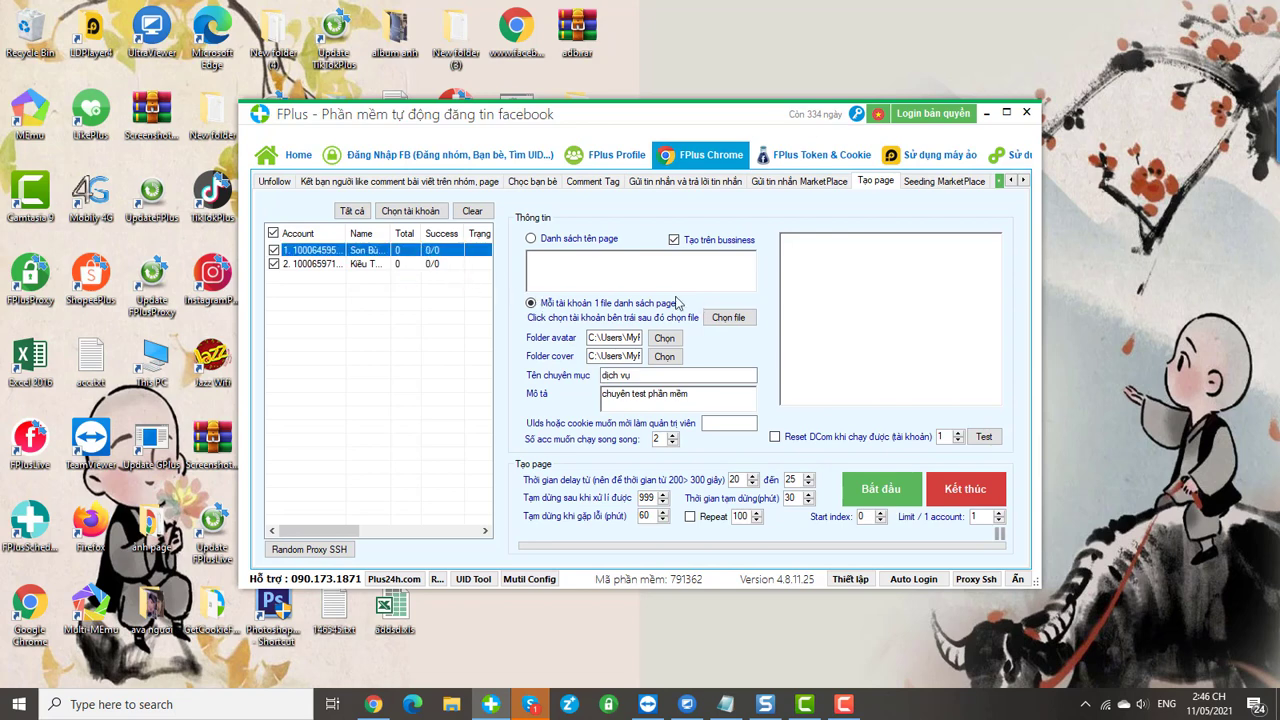
{"action": "left_click", "coordinate": [745, 319]}
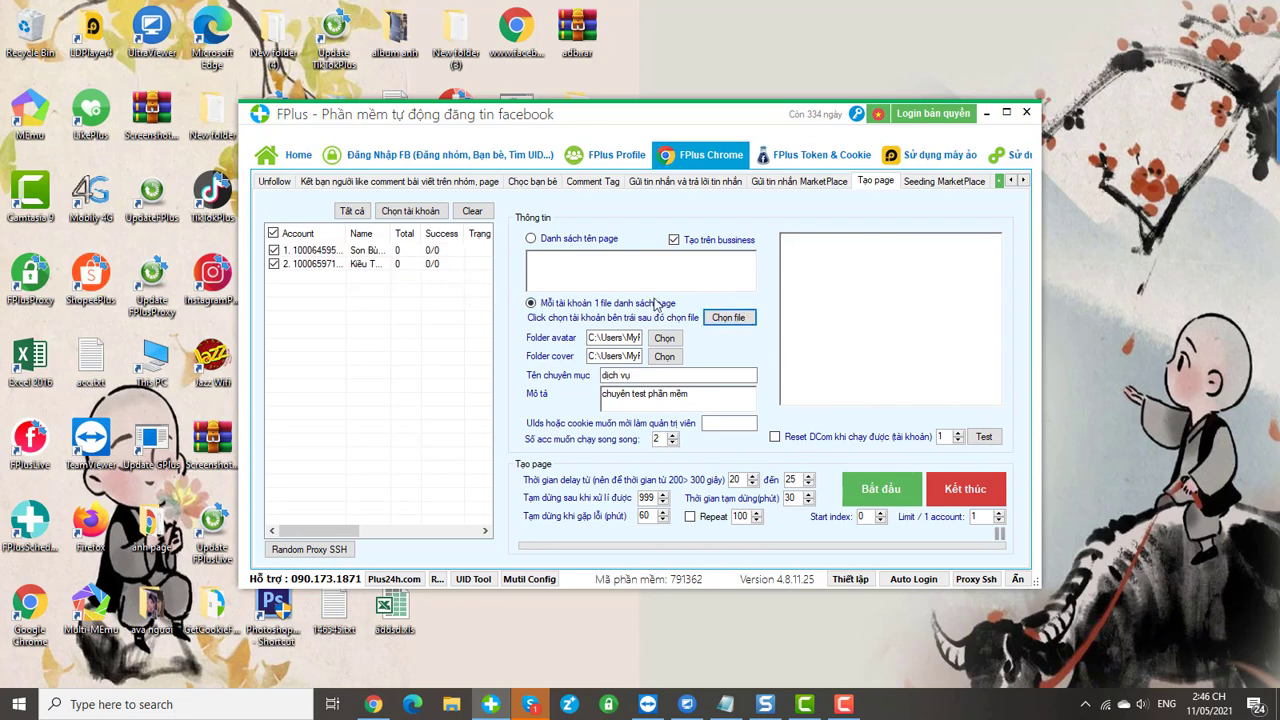
{"action": "left_click", "coordinate": [302, 236]}
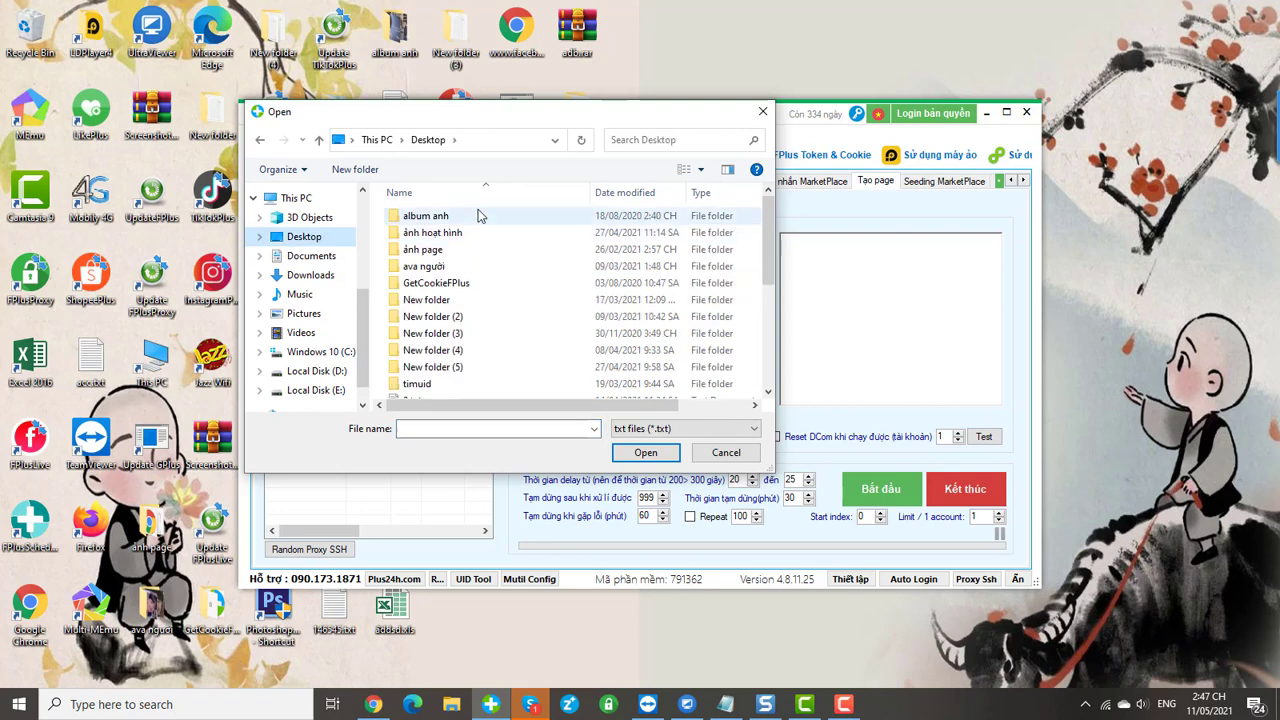
{"action": "scroll", "coordinate": [478, 306], "scroll_direction": "down", "scroll_amount": 3}
{"action": "scroll", "coordinate": [470, 310], "scroll_direction": "down", "scroll_amount": 1}
{"action": "left_click", "coordinate": [446, 338]}
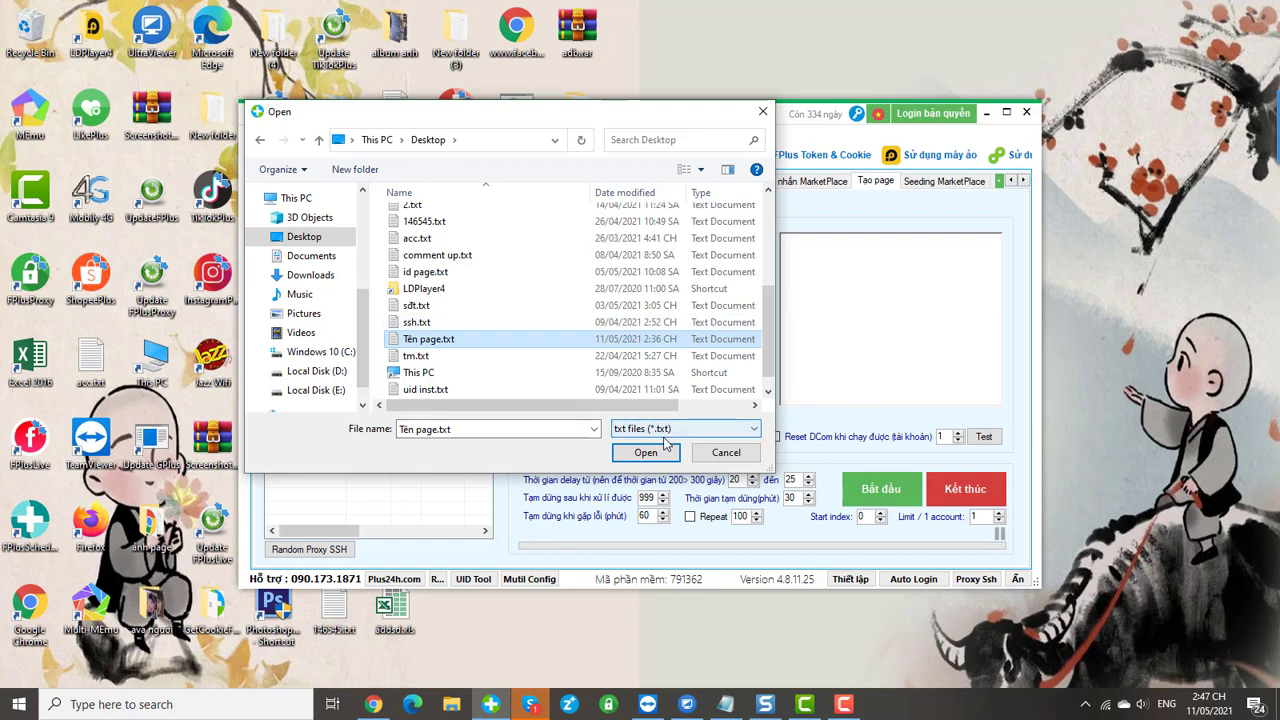
{"action": "left_click", "coordinate": [650, 452]}
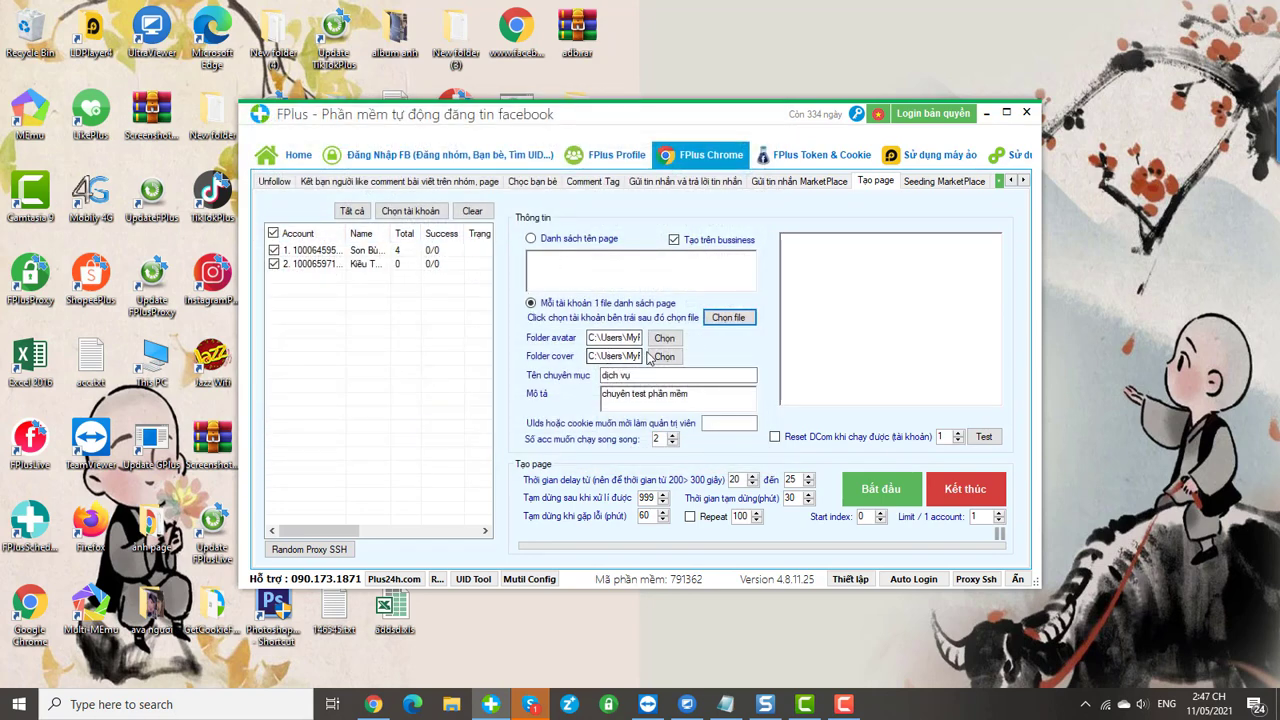
Step: Assign the page-name file Tên page.txt to the second account in the list
{"action": "left_click", "coordinate": [418, 265]}
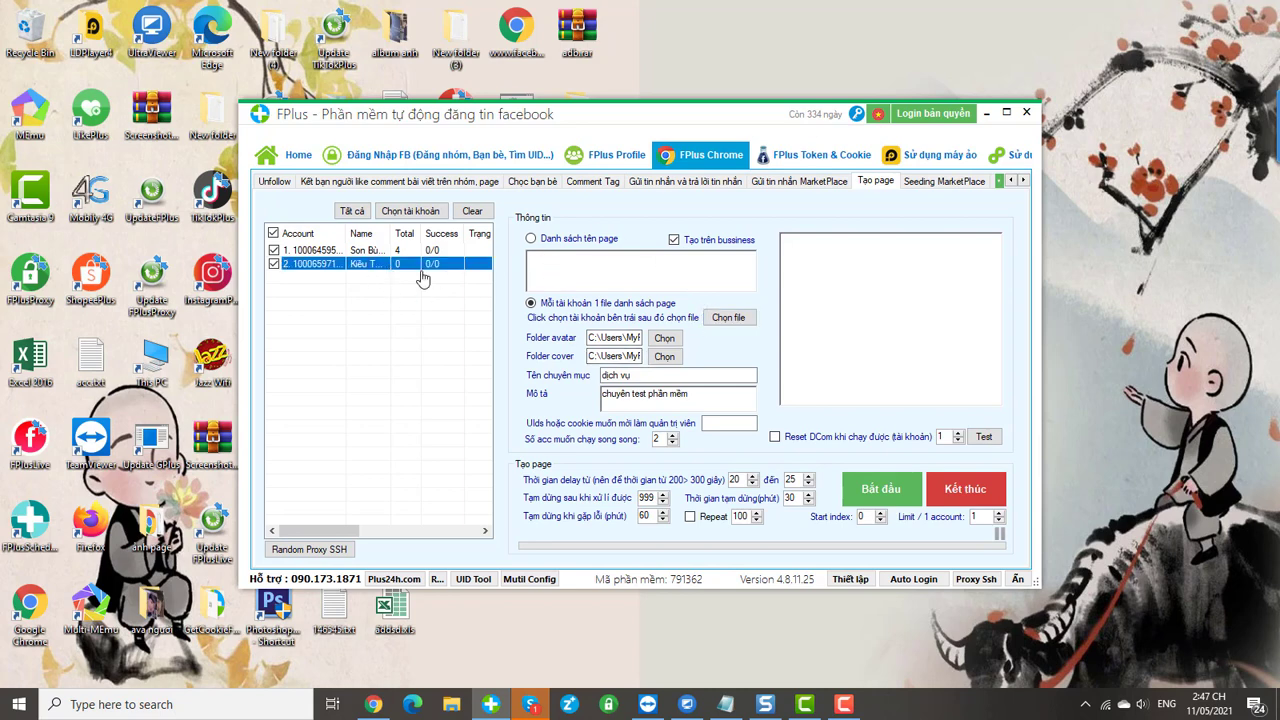
{"action": "left_click", "coordinate": [728, 317]}
{"action": "scroll", "coordinate": [455, 316], "scroll_direction": "down", "scroll_amount": 5}
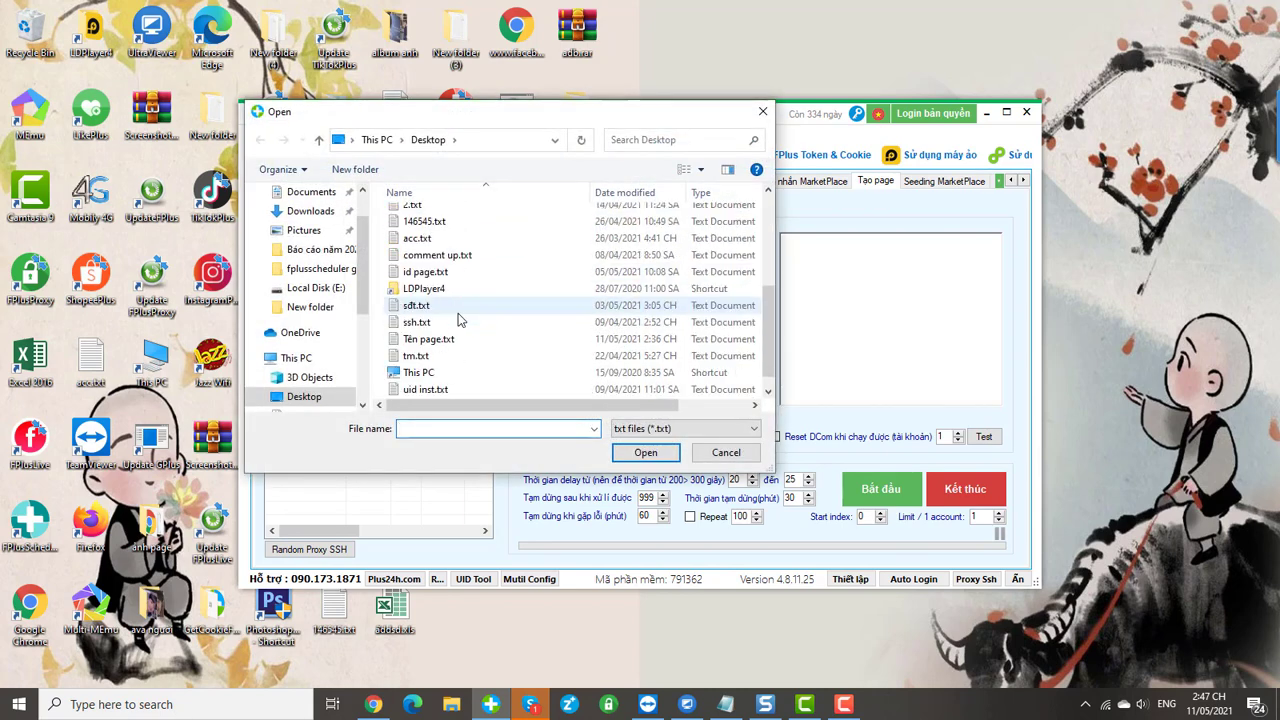
{"action": "left_click", "coordinate": [440, 339]}
{"action": "left_click", "coordinate": [645, 452]}
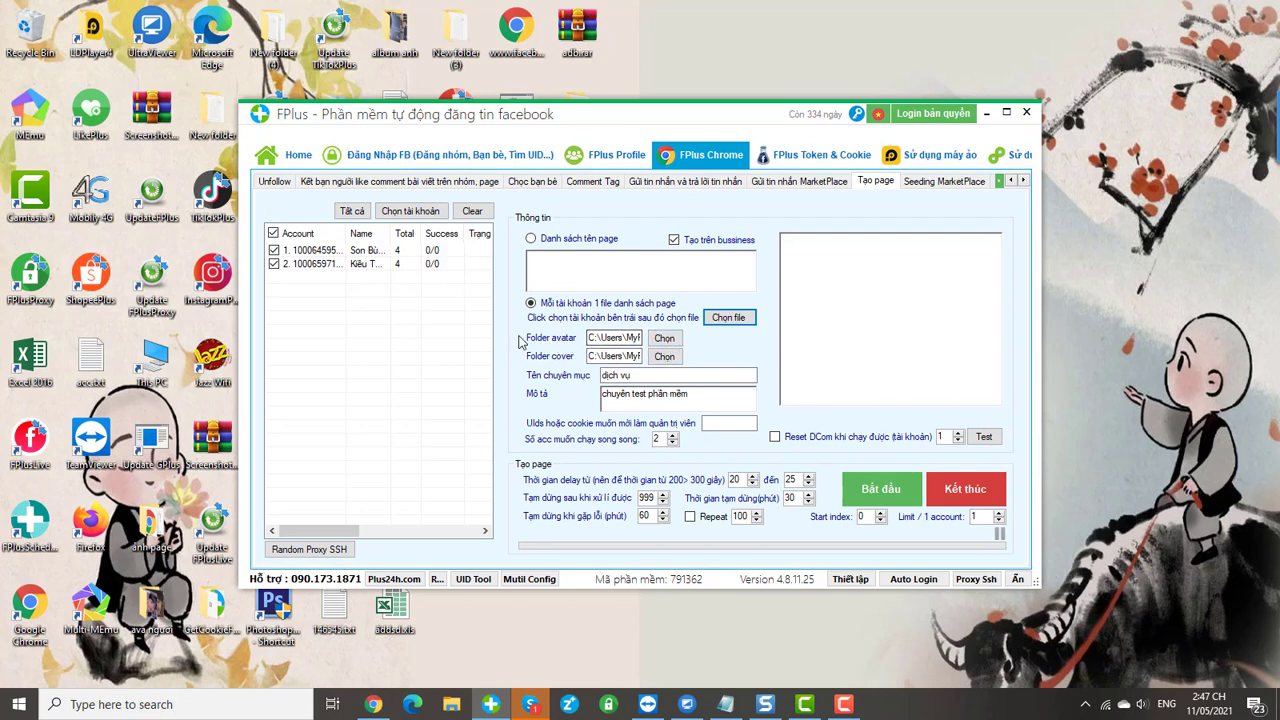
Step: Set the avatar folder to ảnh hoạt hình and the cover folder to ảnh page, both on the Desktop
{"action": "left_click", "coordinate": [664, 339]}
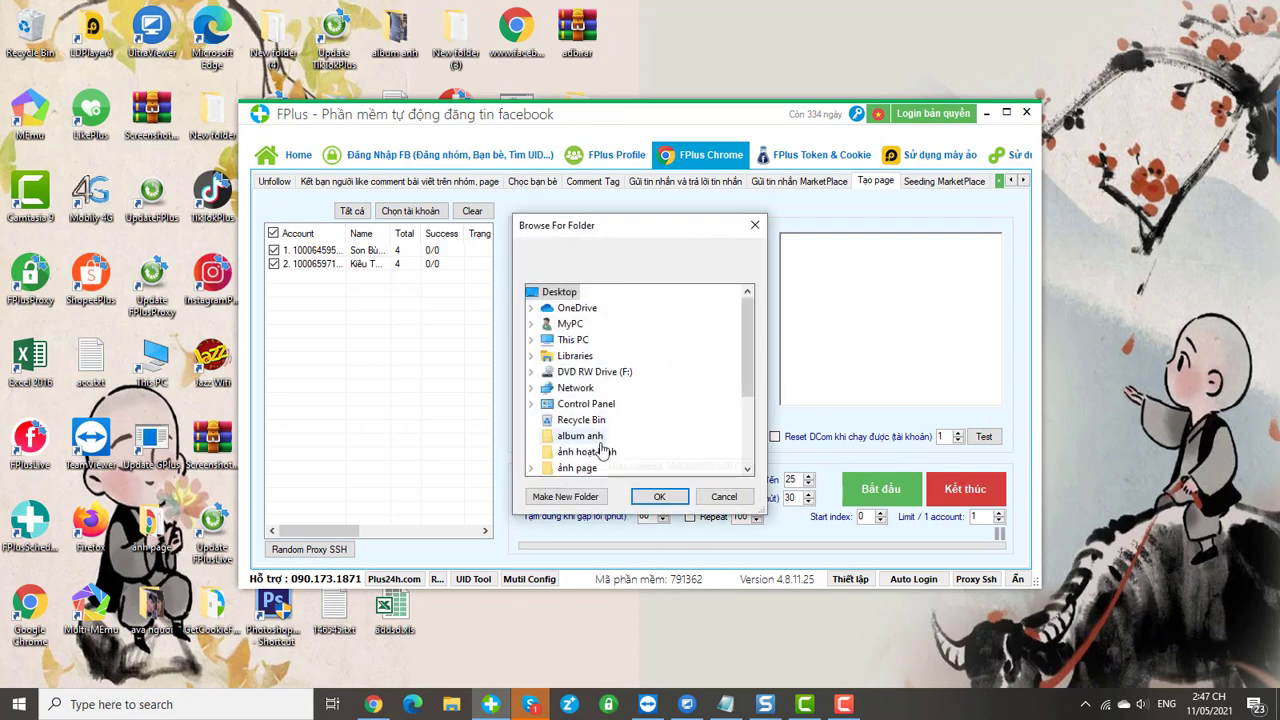
{"action": "left_click", "coordinate": [587, 456]}
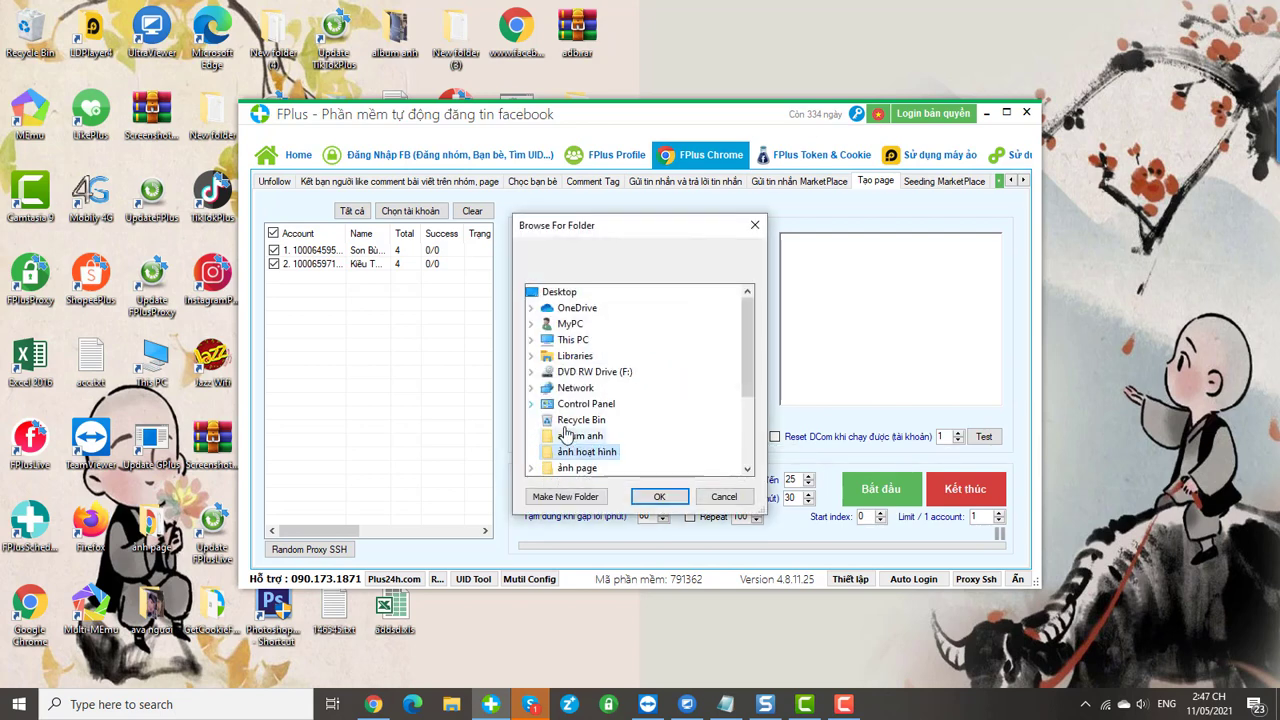
{"action": "left_click", "coordinate": [662, 498]}
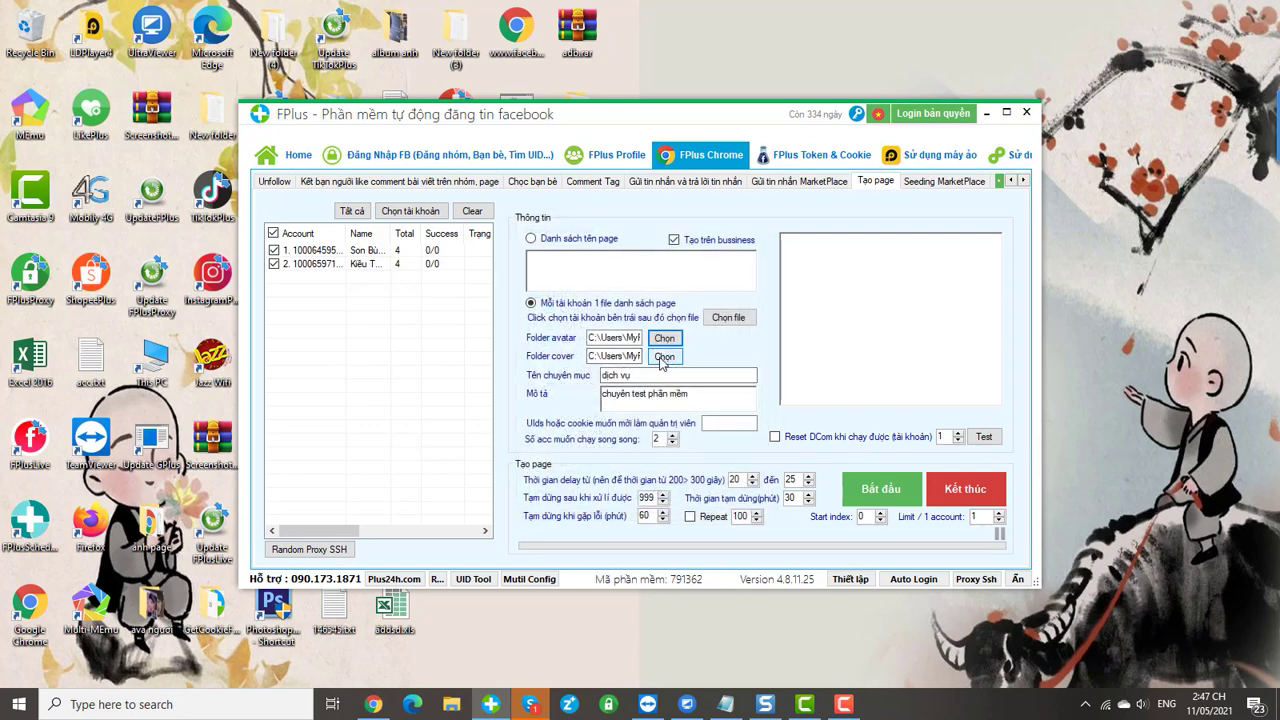
{"action": "left_click", "coordinate": [664, 357]}
{"action": "scroll", "coordinate": [631, 428], "scroll_direction": "down", "scroll_amount": 2}
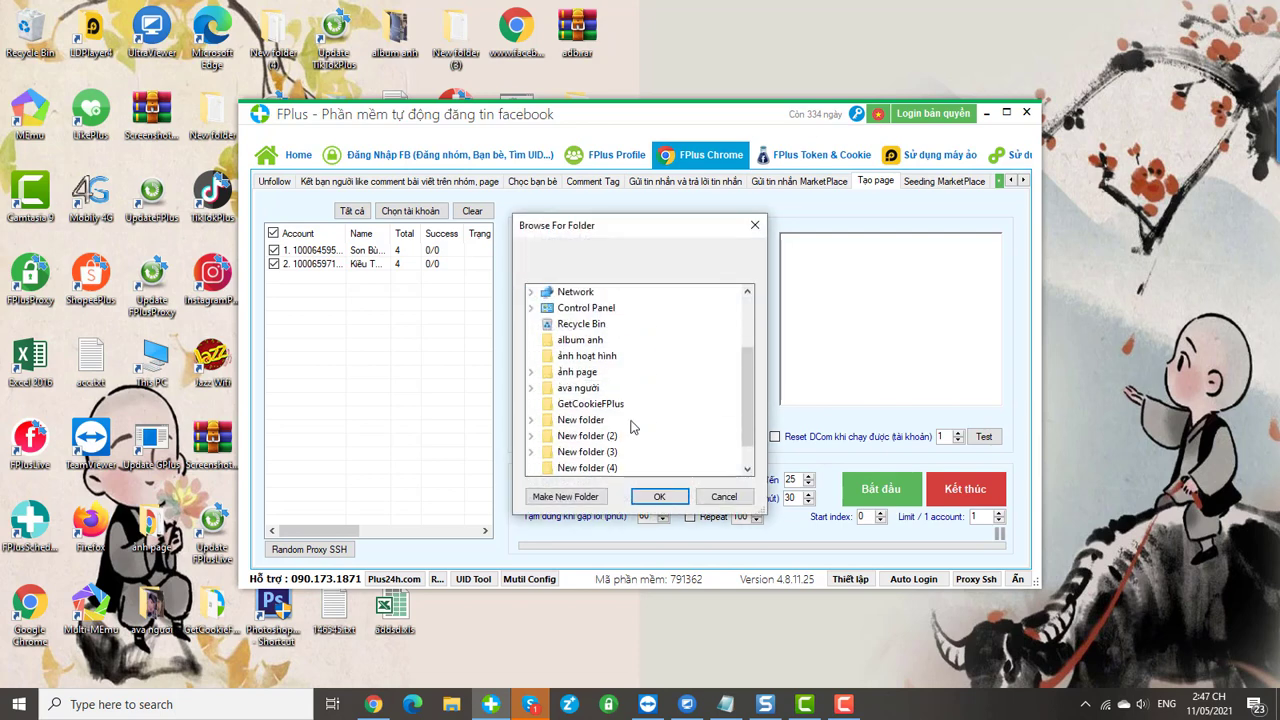
{"action": "left_click", "coordinate": [573, 373]}
{"action": "scroll", "coordinate": [573, 373], "scroll_direction": "up", "scroll_amount": 2}
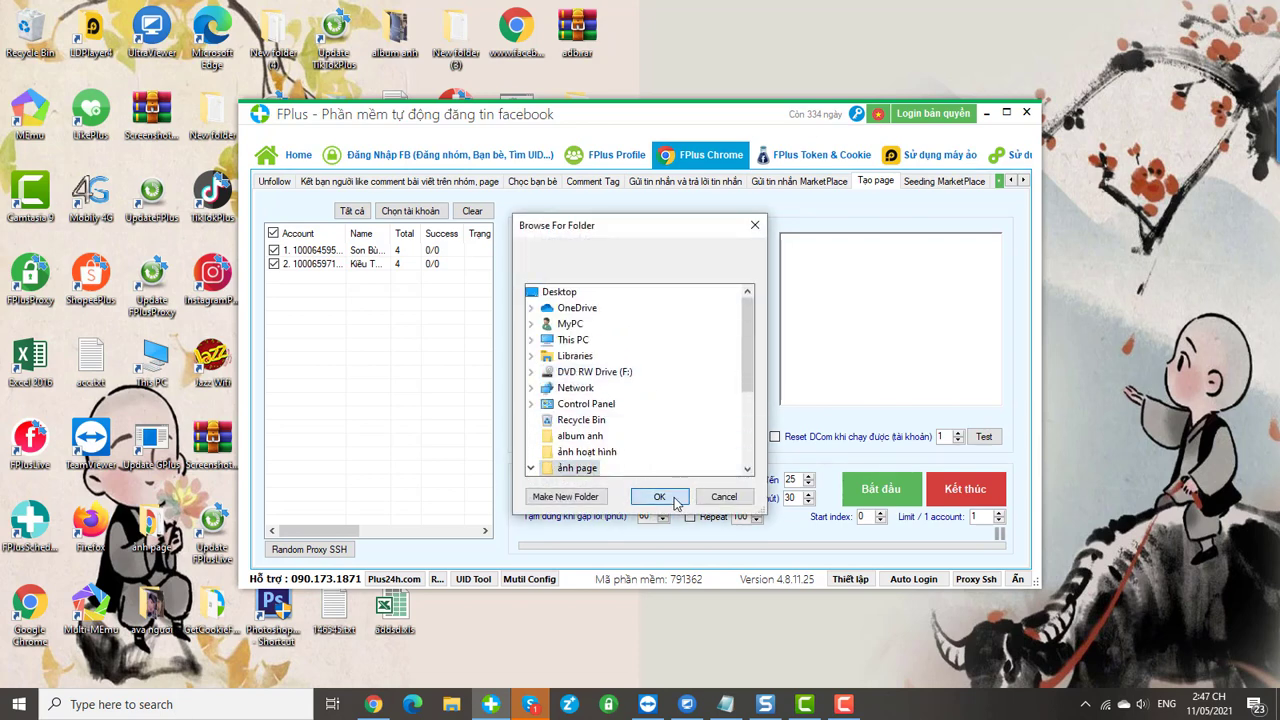
{"action": "left_click", "coordinate": [656, 495]}
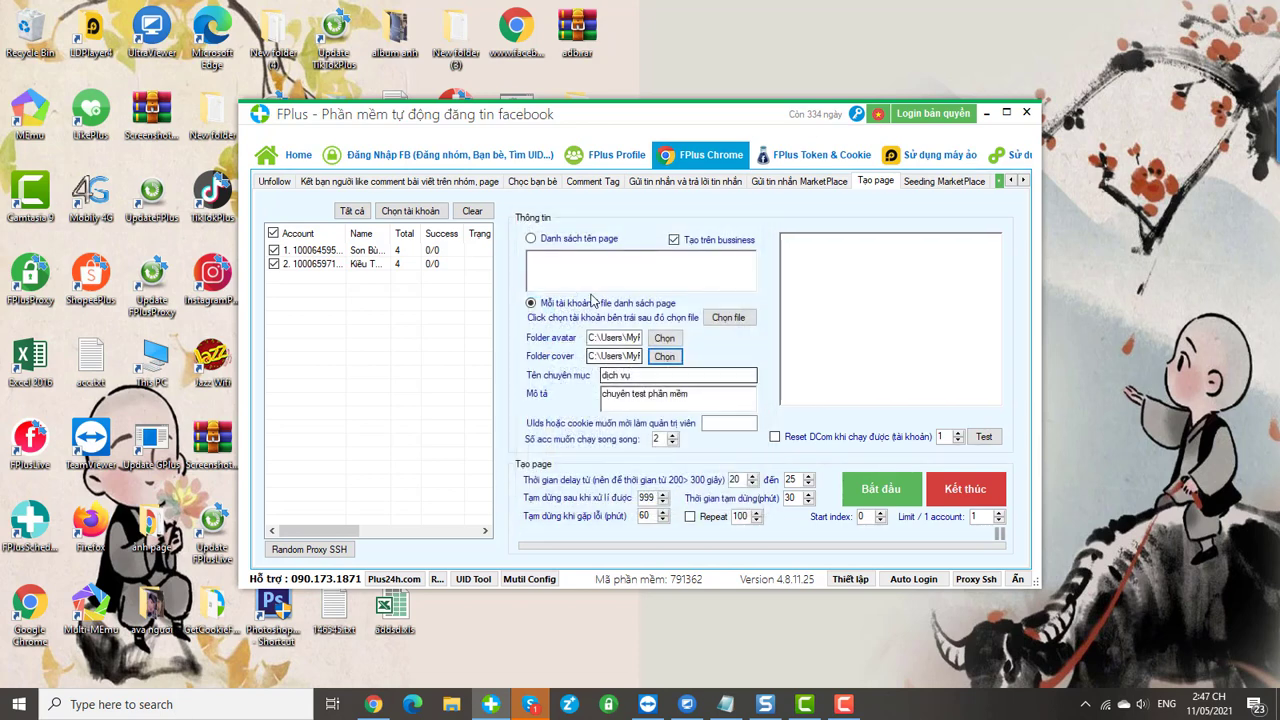
{"action": "left_click", "coordinate": [620, 373]}
{"action": "left_click_drag", "start_coordinate": [621, 373], "coordinate": [583, 388]}
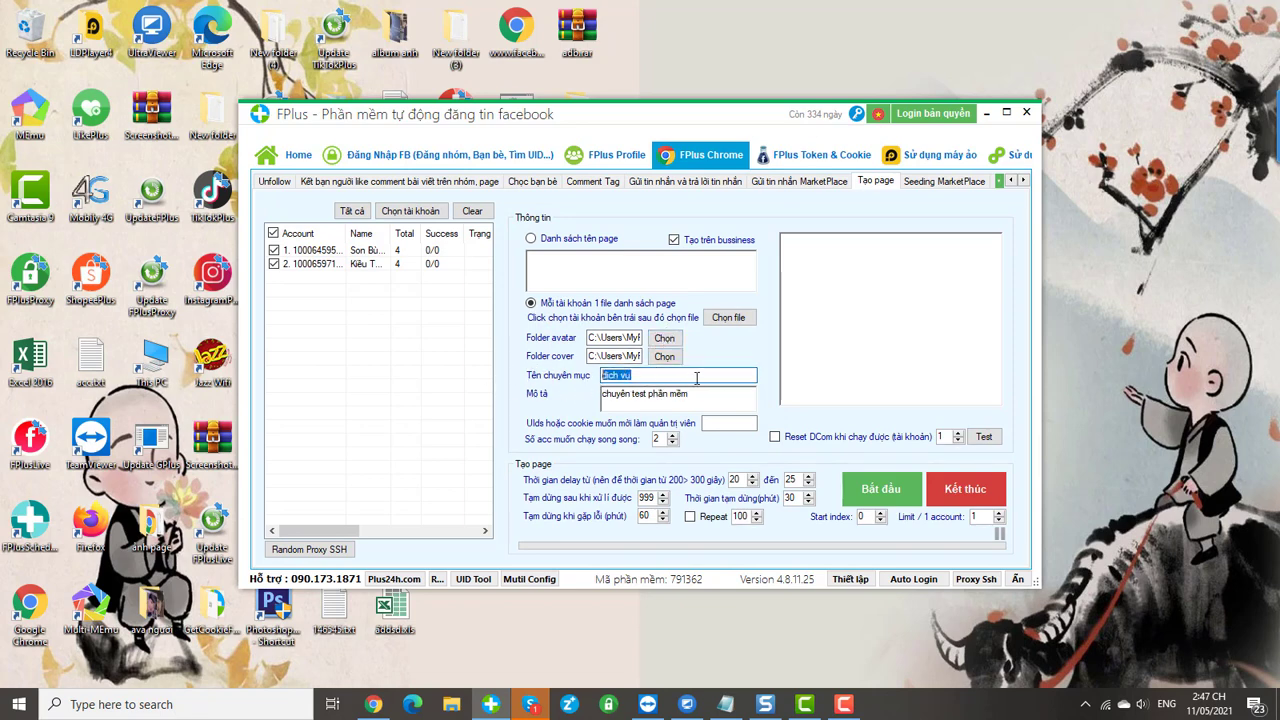
{"action": "left_click", "coordinate": [638, 376]}
{"action": "left_click_drag", "start_coordinate": [717, 402], "coordinate": [501, 417]}
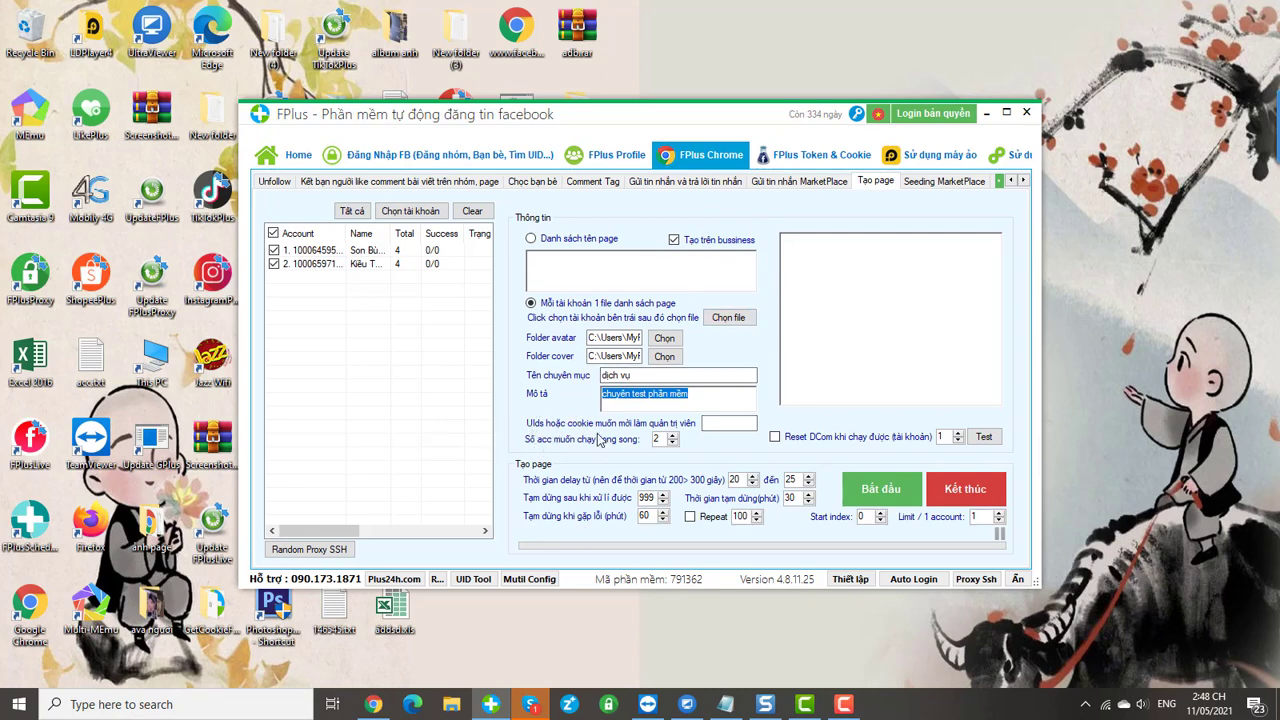
Step: Copy the first managed account's UID and enter it as the page administrator to invite in Tạo page
{"action": "left_click", "coordinate": [728, 423]}
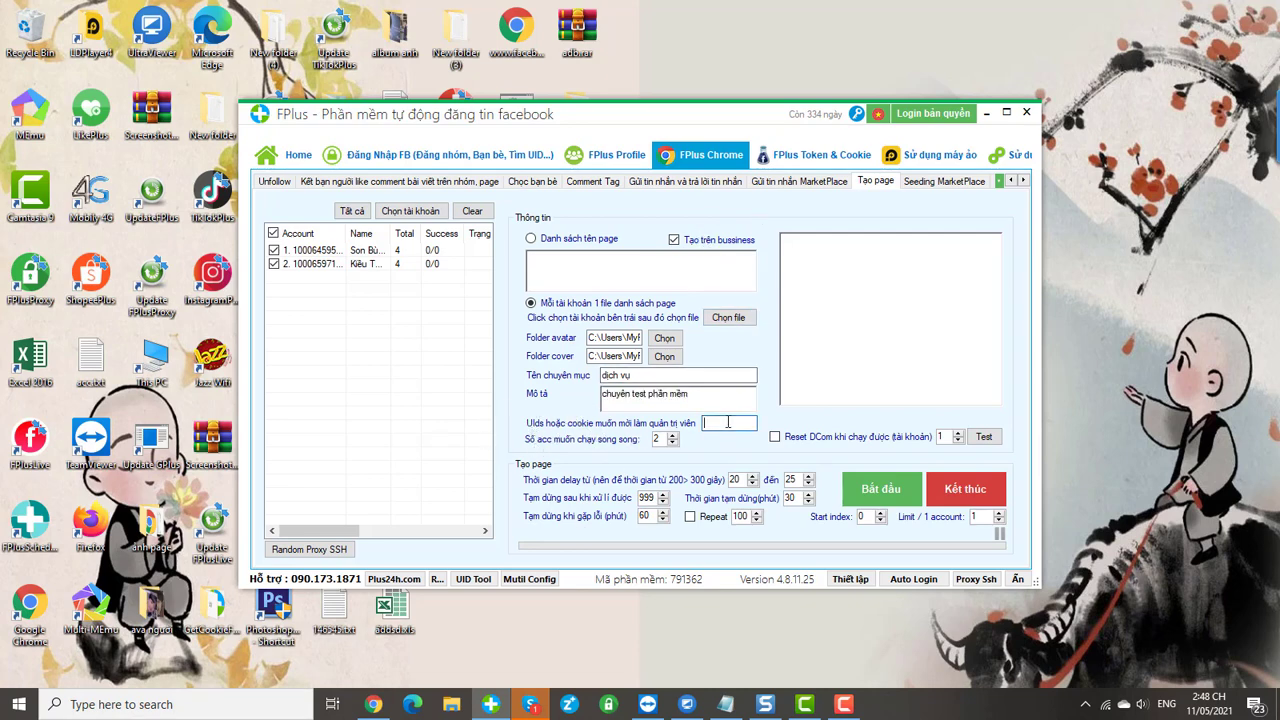
{"action": "left_click", "coordinate": [998, 180]}
{"action": "left_click", "coordinate": [960, 74]}
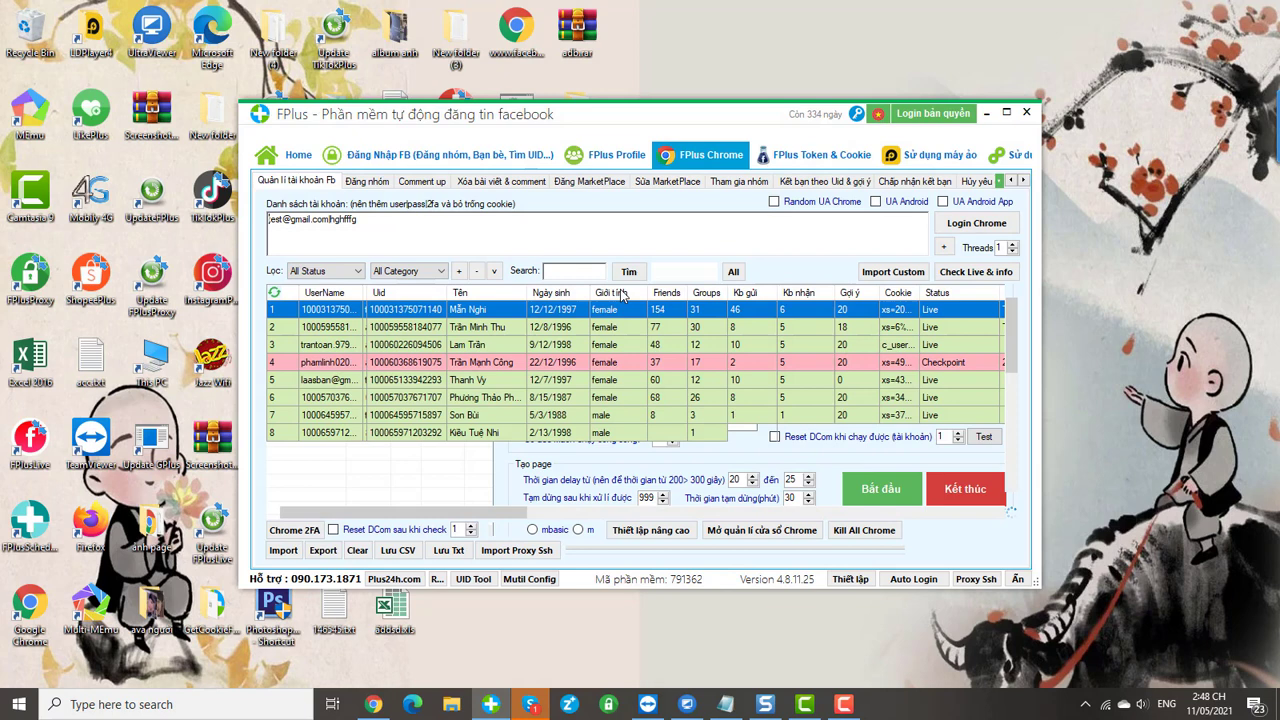
{"action": "right_click", "coordinate": [492, 314]}
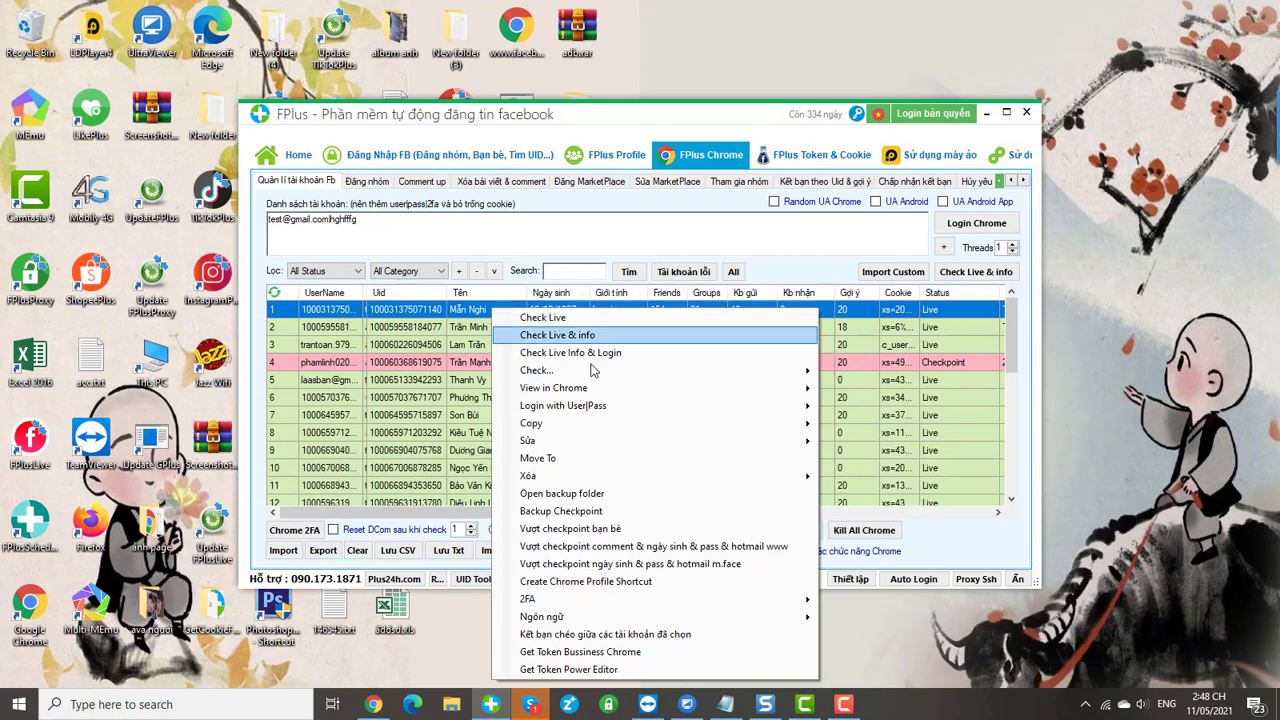
{"action": "mouse_move", "coordinate": [556, 425]}
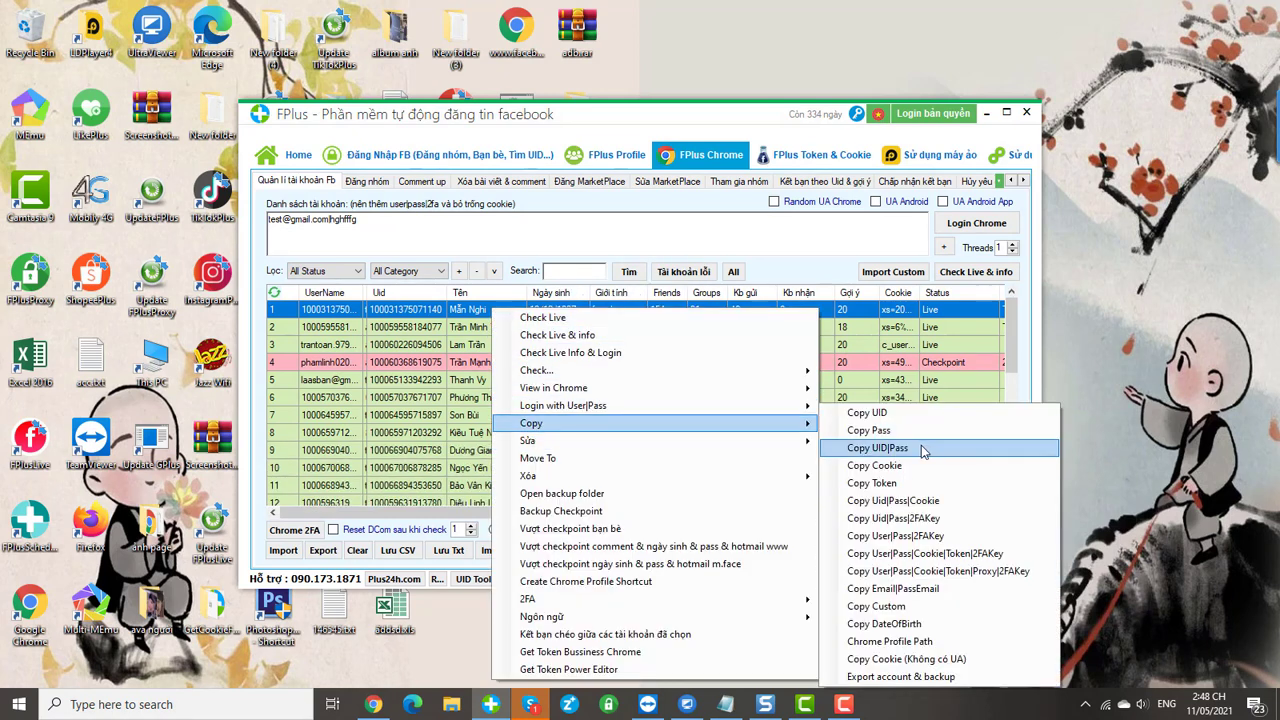
{"action": "left_click", "coordinate": [868, 412]}
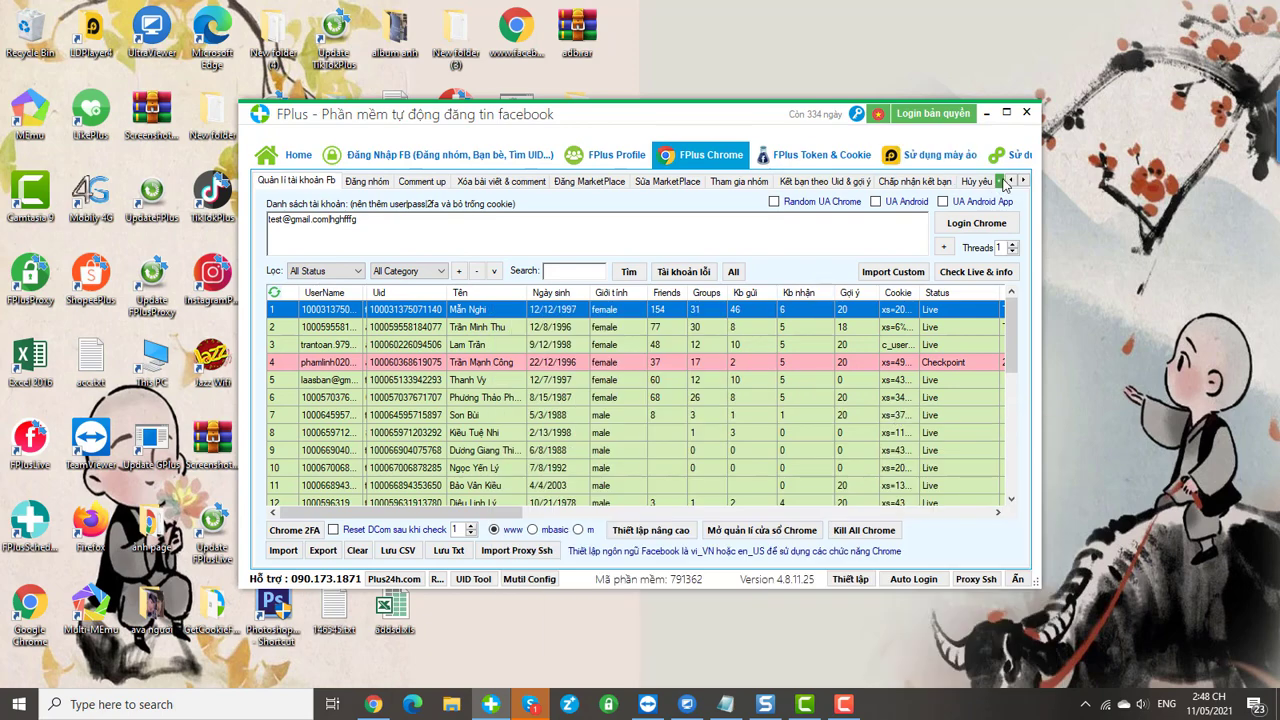
{"action": "left_click", "coordinate": [998, 181]}
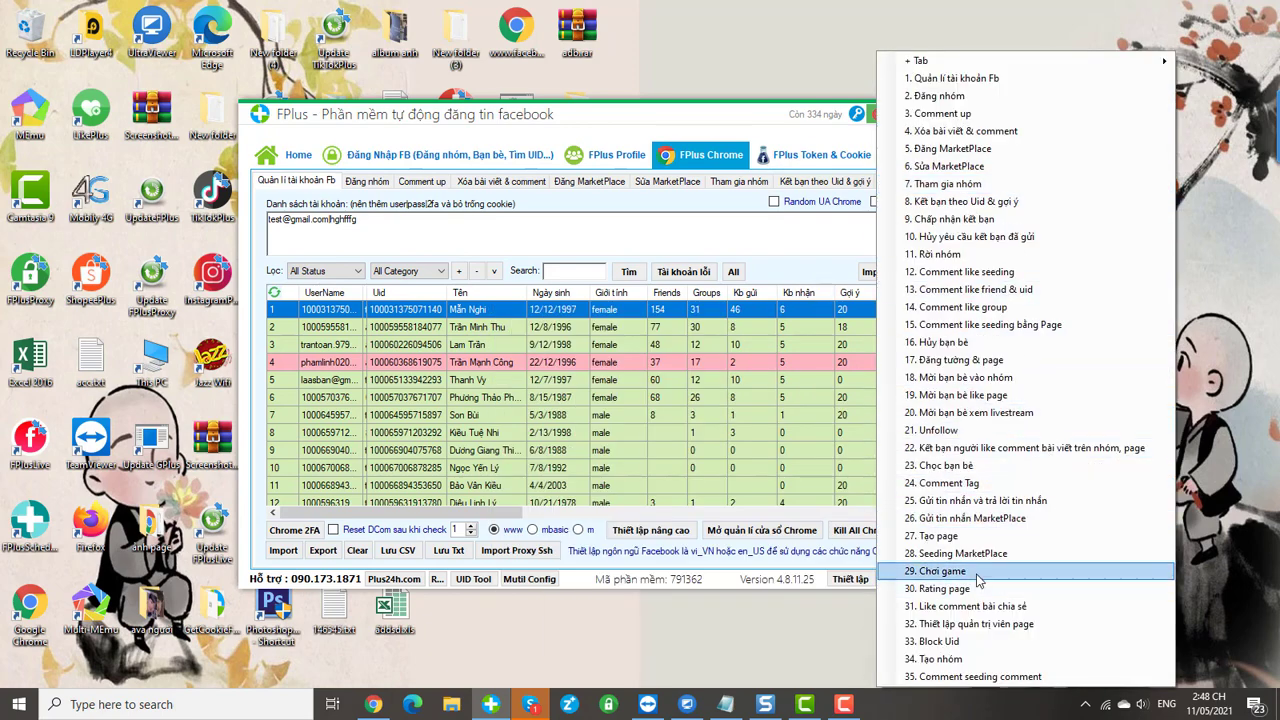
{"action": "left_click", "coordinate": [975, 537]}
{"action": "left_click", "coordinate": [729, 422]}
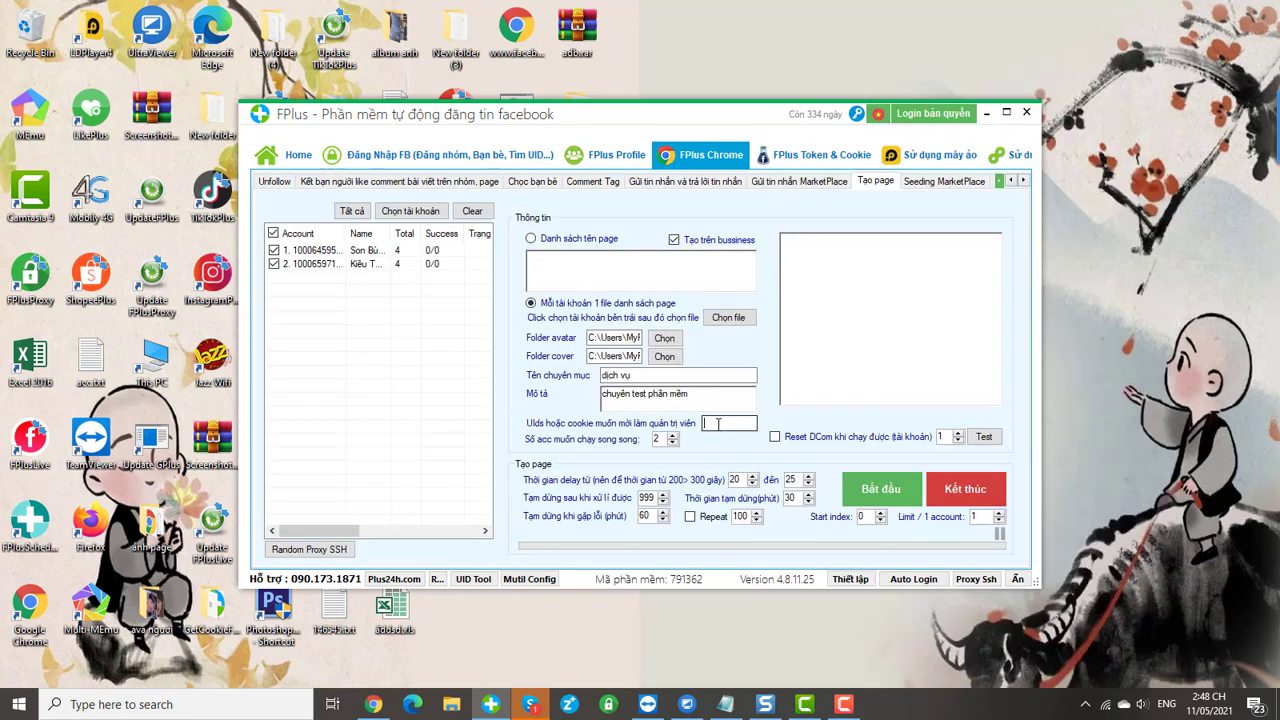
{"action": "key", "text": "ctrl+v"}
Step: Turn off the Tạo trên bussiness option for the page creation
{"action": "double_click", "coordinate": [660, 438]}
{"action": "key", "text": "shift+Home"}
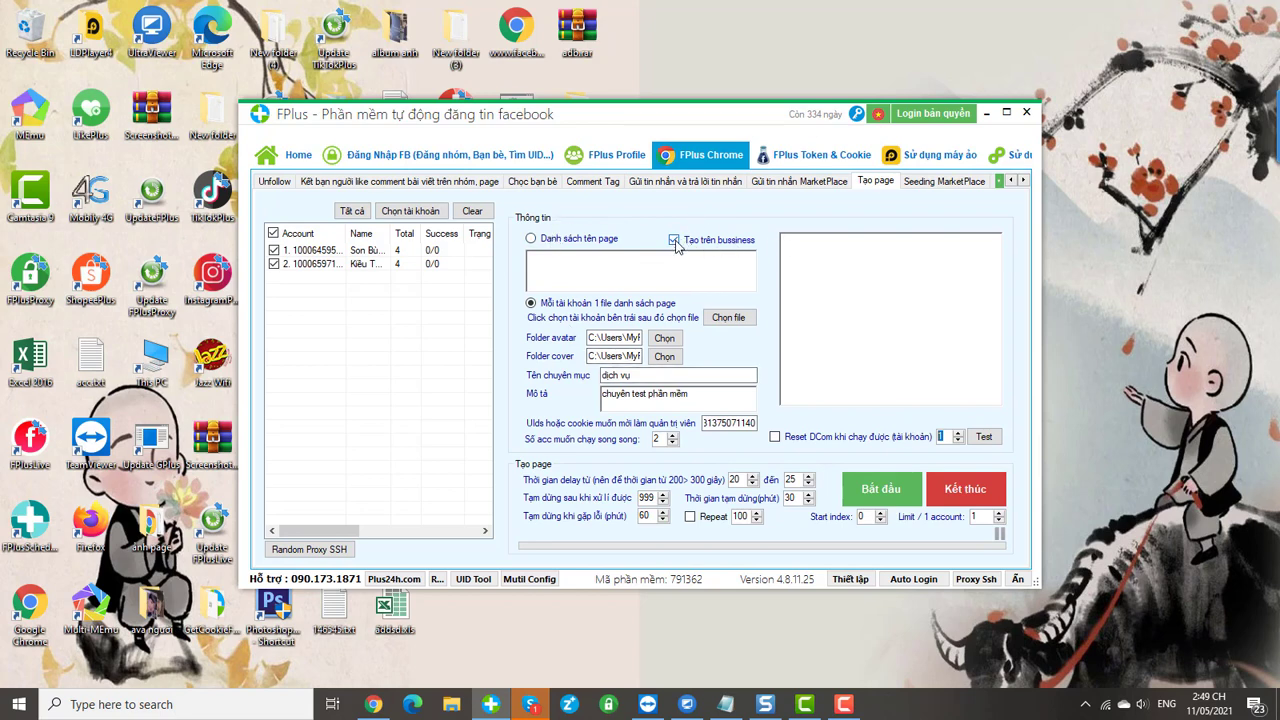
{"action": "left_click", "coordinate": [673, 240]}
Step: Set the limit per account to 2 and start creating the pages
{"action": "double_click", "coordinate": [975, 516]}
{"action": "type", "text": "2"}
{"action": "left_click_drag", "start_coordinate": [646, 122], "coordinate": [650, 236]}
{"action": "left_click", "coordinate": [900, 600]}
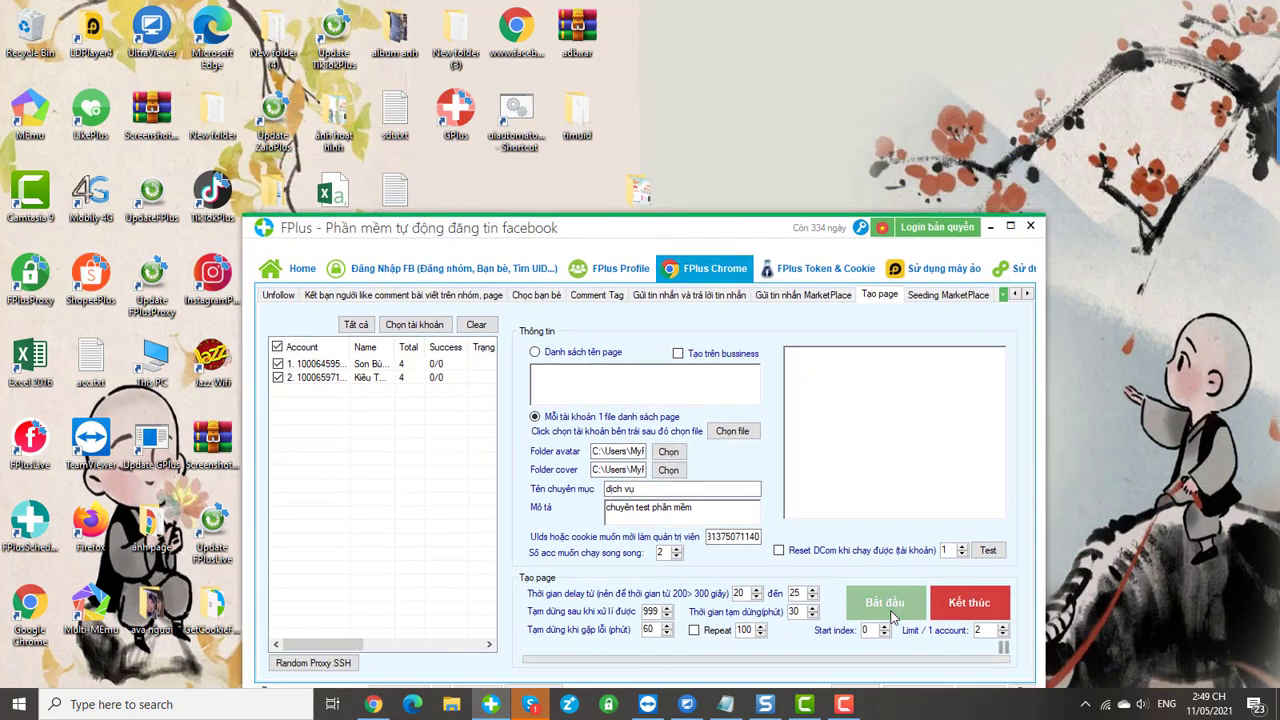